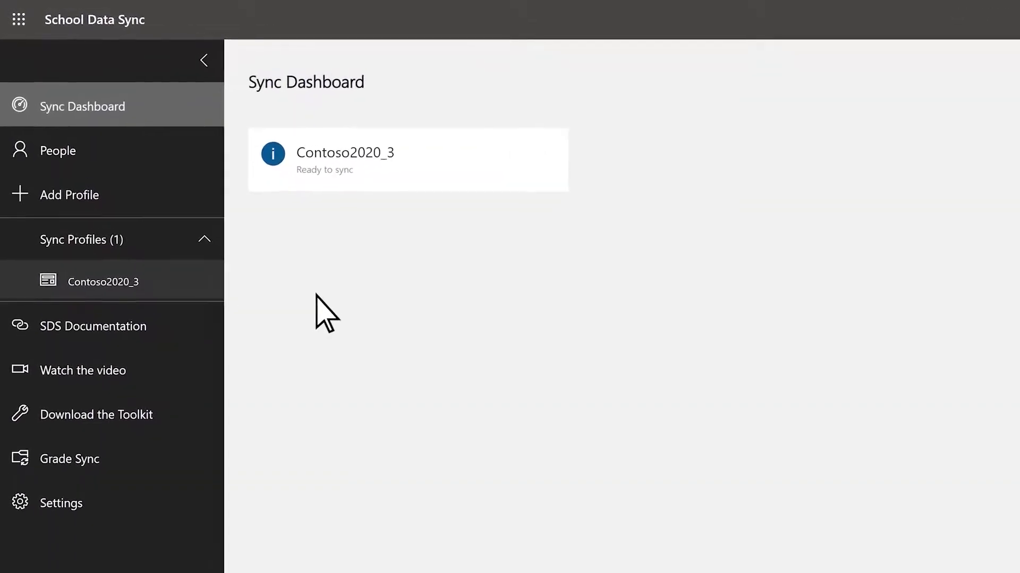
Edit the Contoso2020_3 sync profile, set its expiration date to July 30, 2021, and save
{"action": "left_click", "coordinate": [207, 303]}
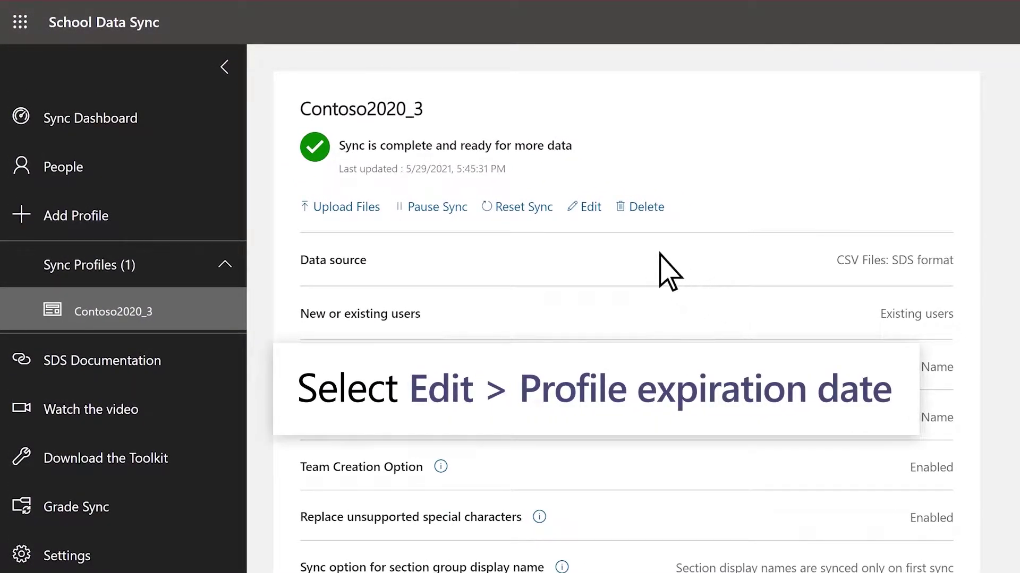
{"action": "left_click", "coordinate": [589, 215]}
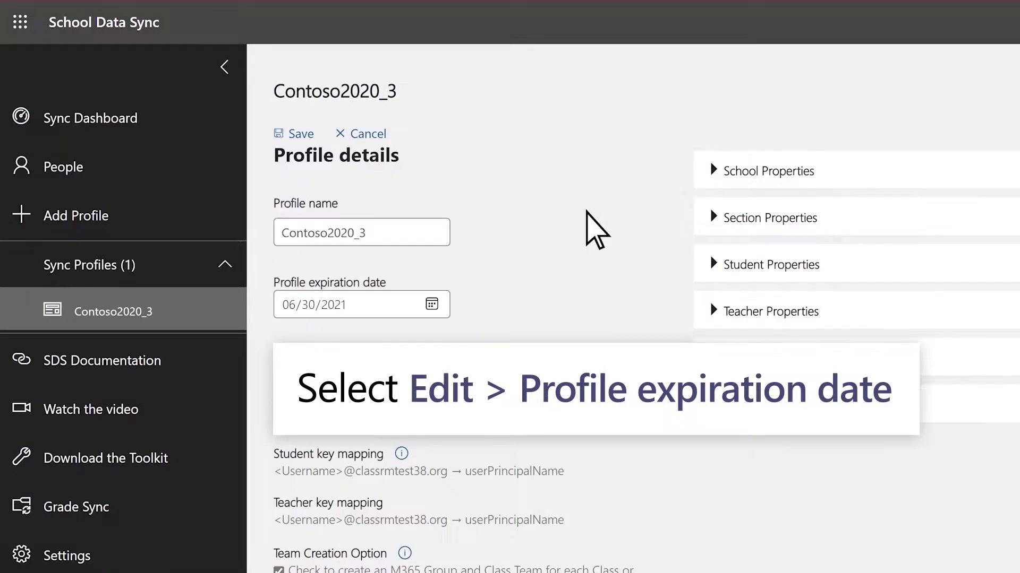
{"action": "left_click", "coordinate": [432, 304]}
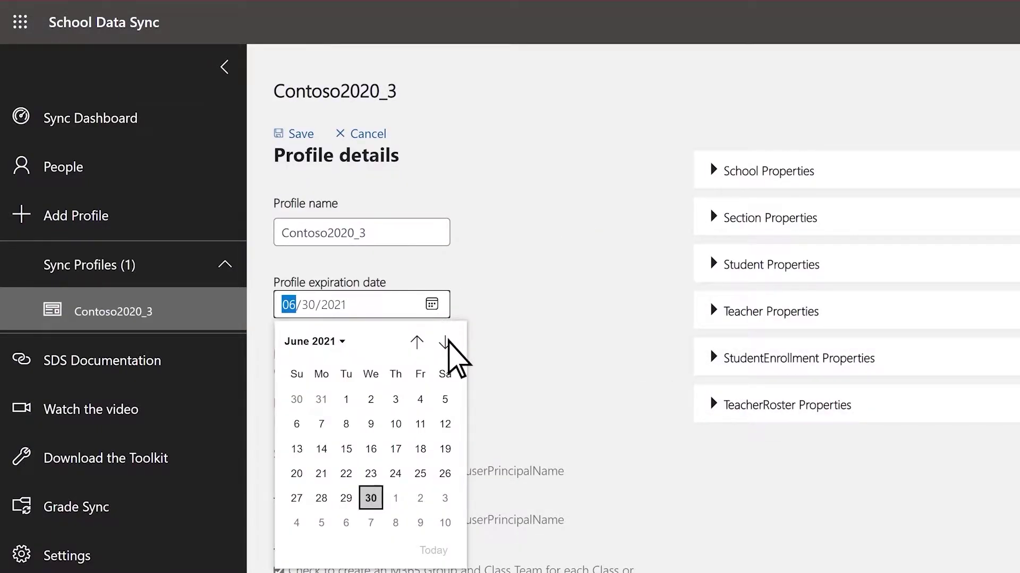
{"action": "left_click", "coordinate": [445, 343]}
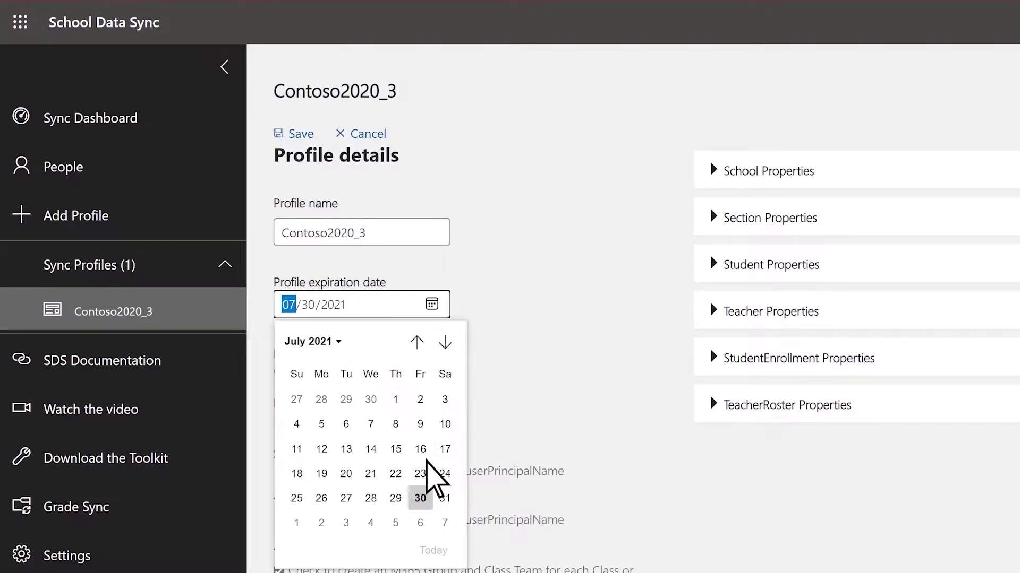
{"action": "left_click", "coordinate": [420, 498]}
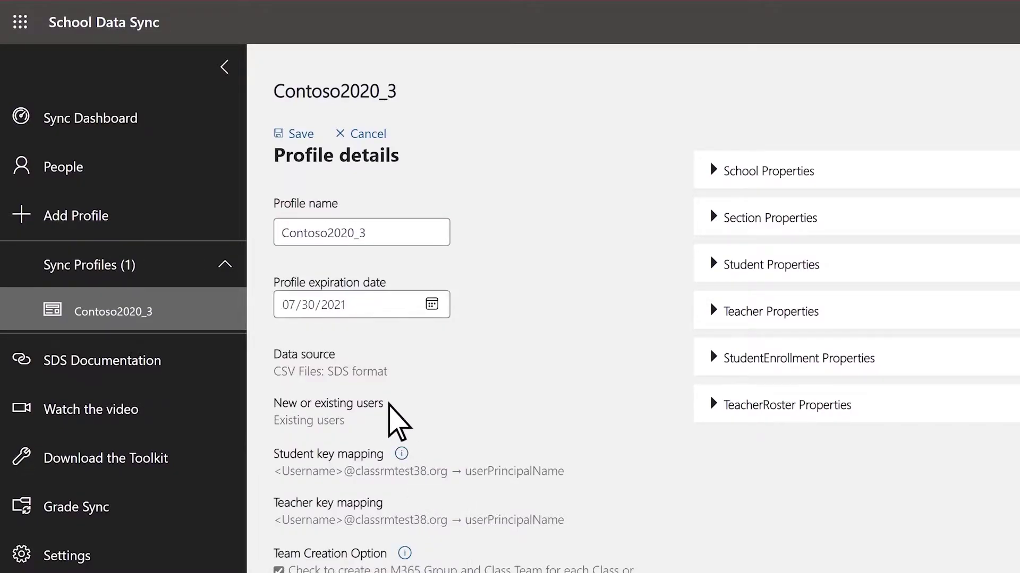
{"action": "left_click", "coordinate": [301, 134]}
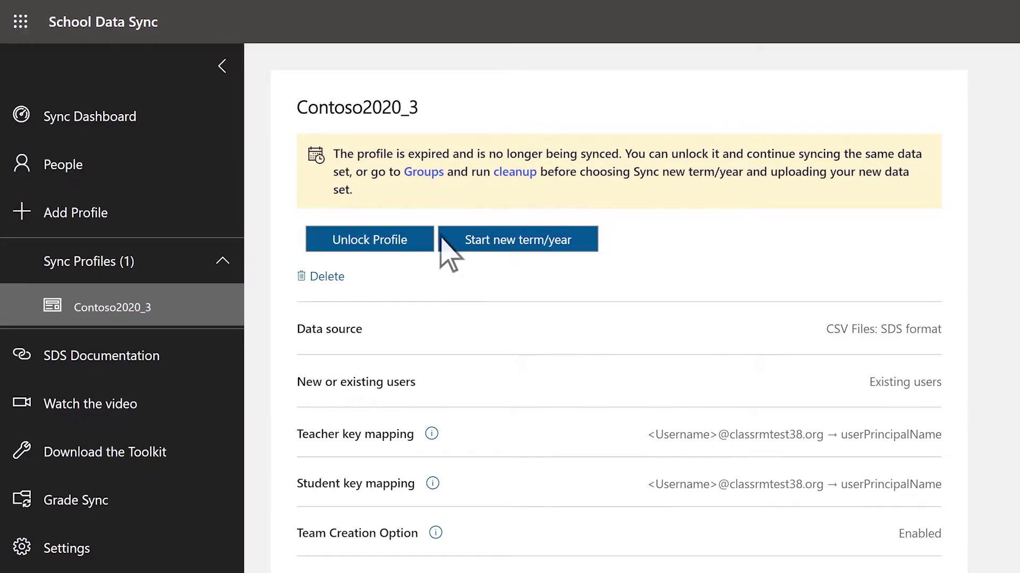
Generate a new group report under People > Memberships and confirm SectionUsage.csv is listed as latest
{"action": "left_click", "coordinate": [199, 162]}
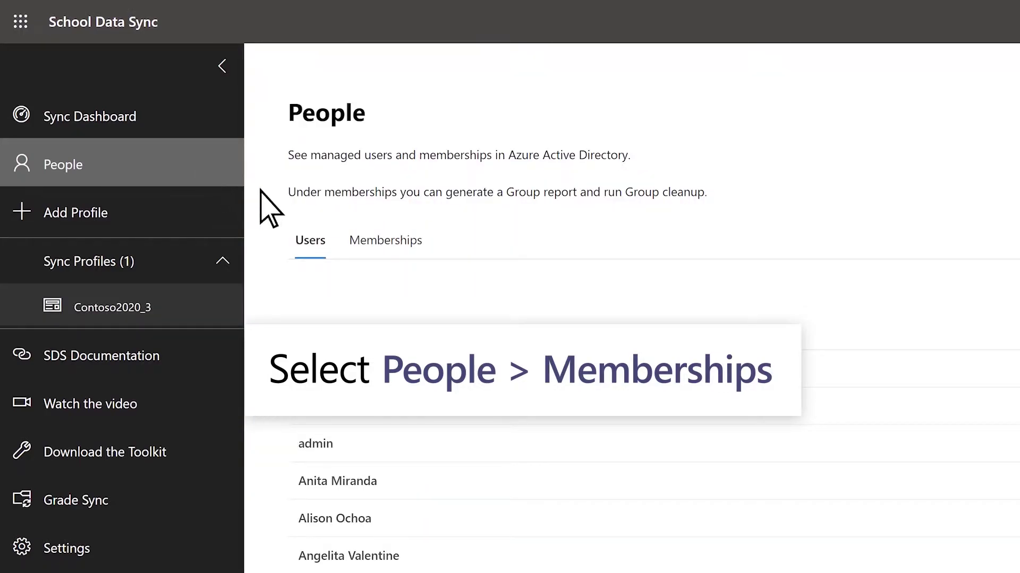
{"action": "left_click", "coordinate": [392, 268]}
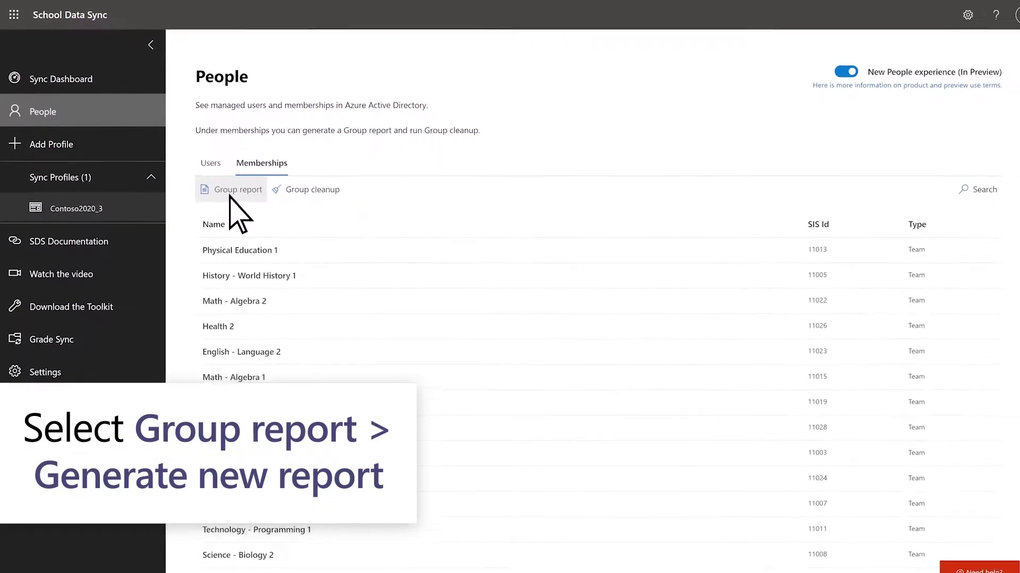
{"action": "left_click", "coordinate": [231, 194]}
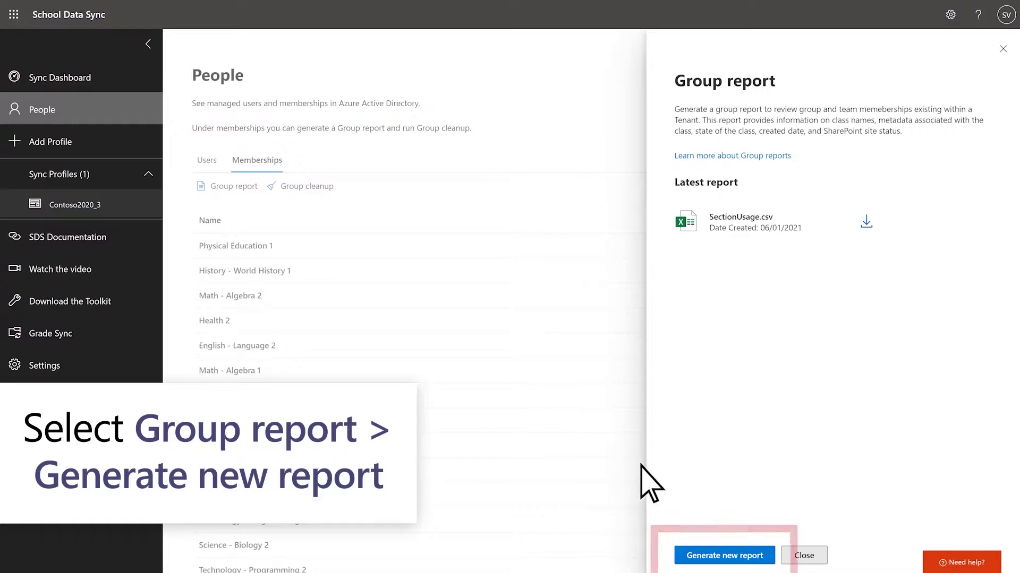
{"action": "left_click", "coordinate": [768, 553]}
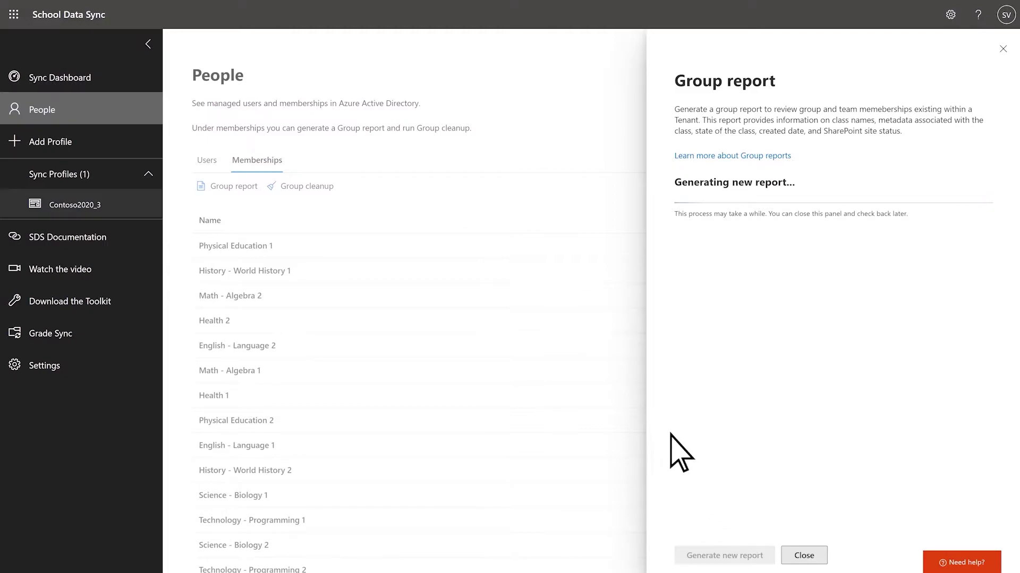
{"action": "left_click", "coordinate": [595, 348]}
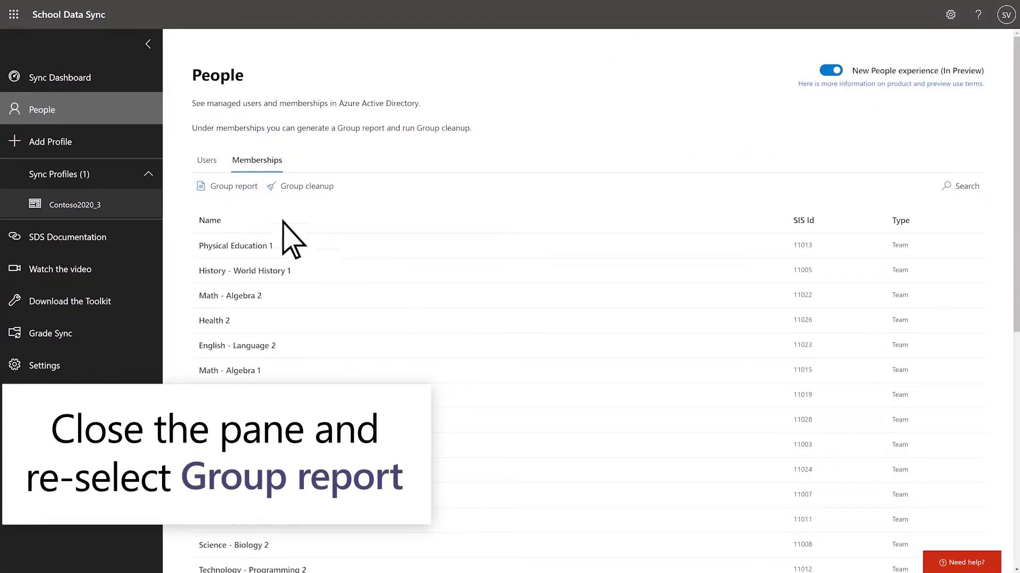
{"action": "left_click", "coordinate": [218, 187]}
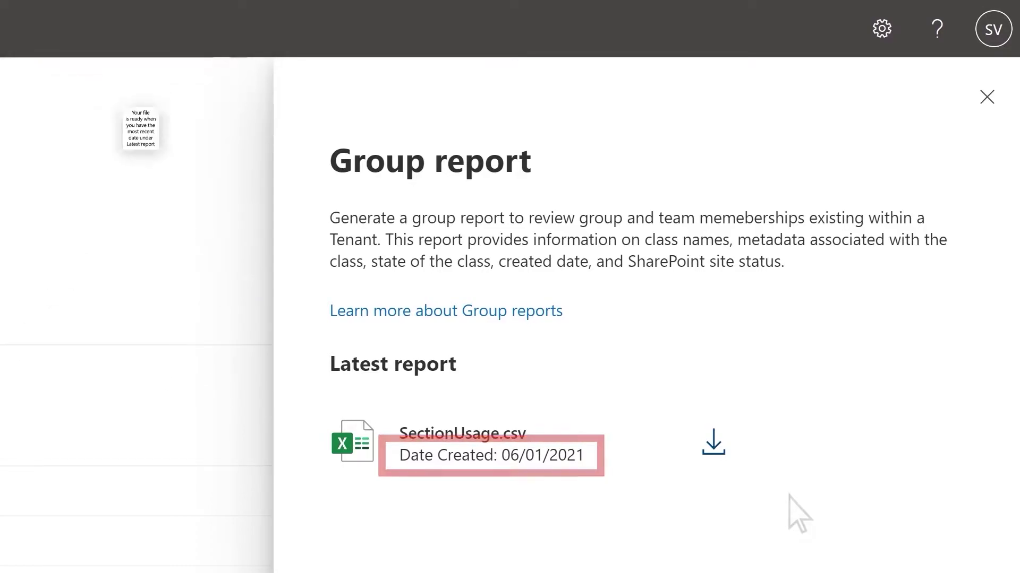
Download SectionUsage.csv and open it in Excel
{"action": "left_click", "coordinate": [713, 444]}
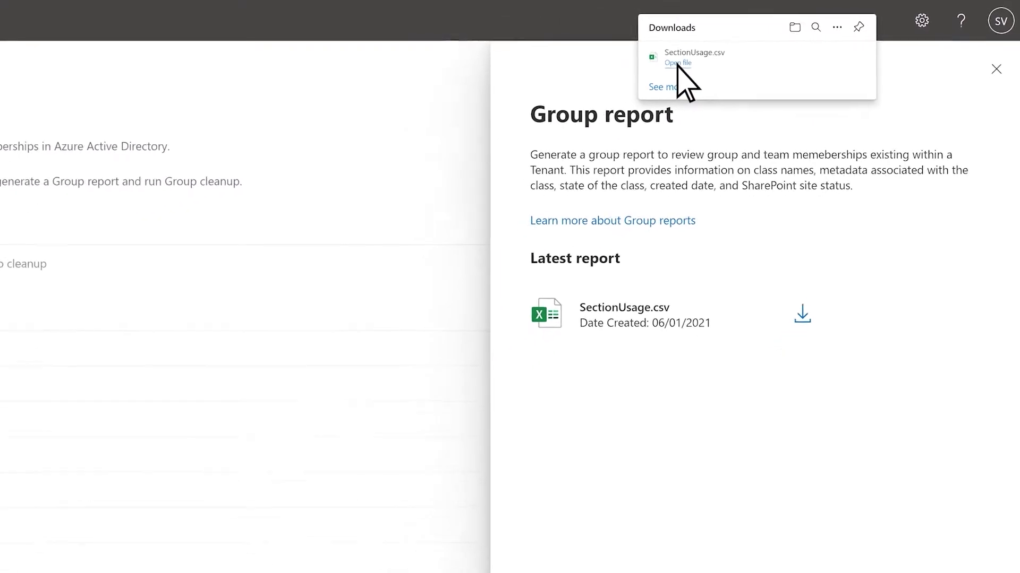
{"action": "left_click", "coordinate": [774, 45]}
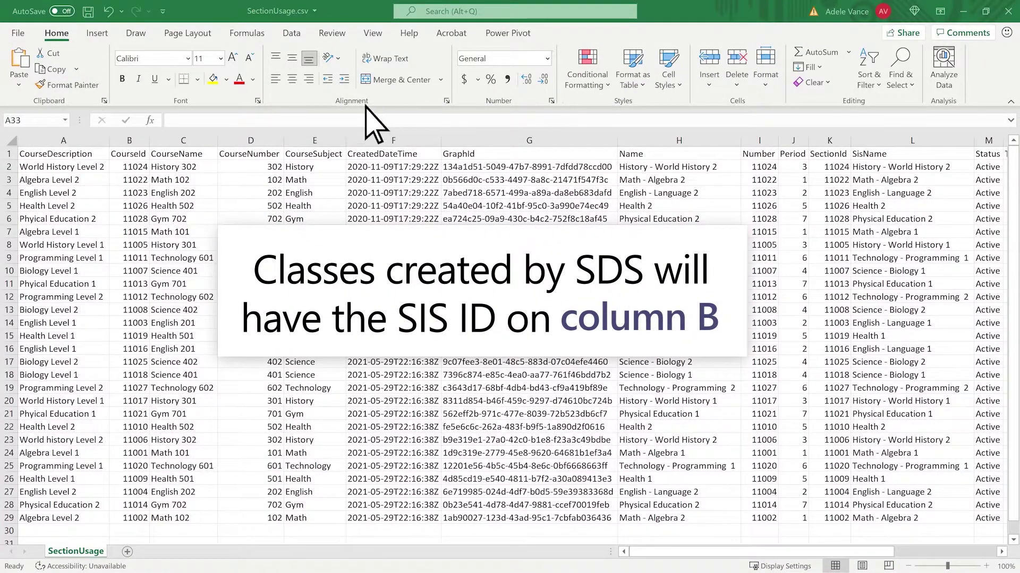
Review the CourseId SIS IDs in column B and the class dates in column Q
{"action": "left_click", "coordinate": [130, 140]}
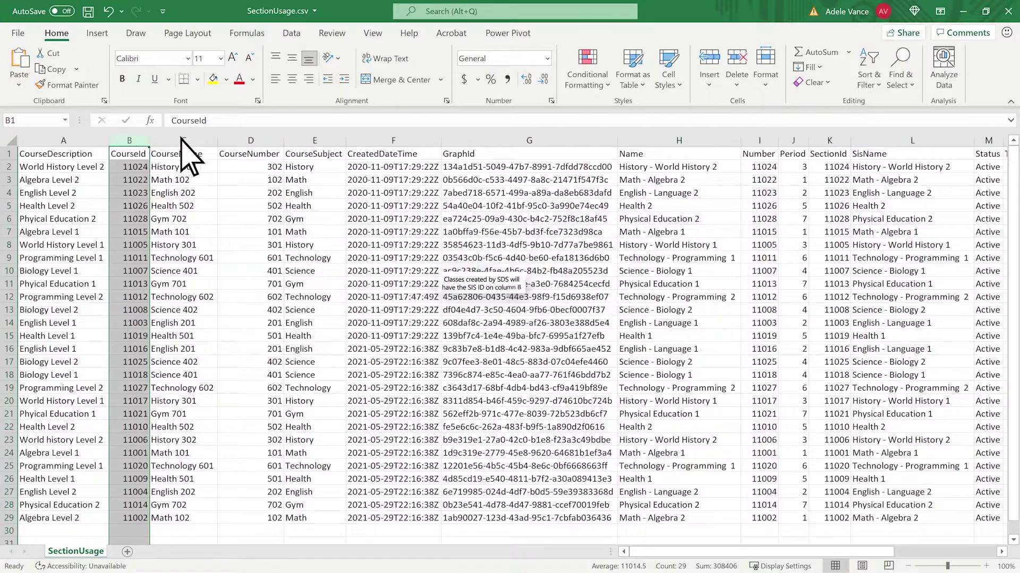
{"action": "scroll", "coordinate": [600, 154], "scroll_direction": "right", "scroll_amount": 2}
{"action": "scroll", "coordinate": [600, 154], "scroll_direction": "right", "scroll_amount": 4}
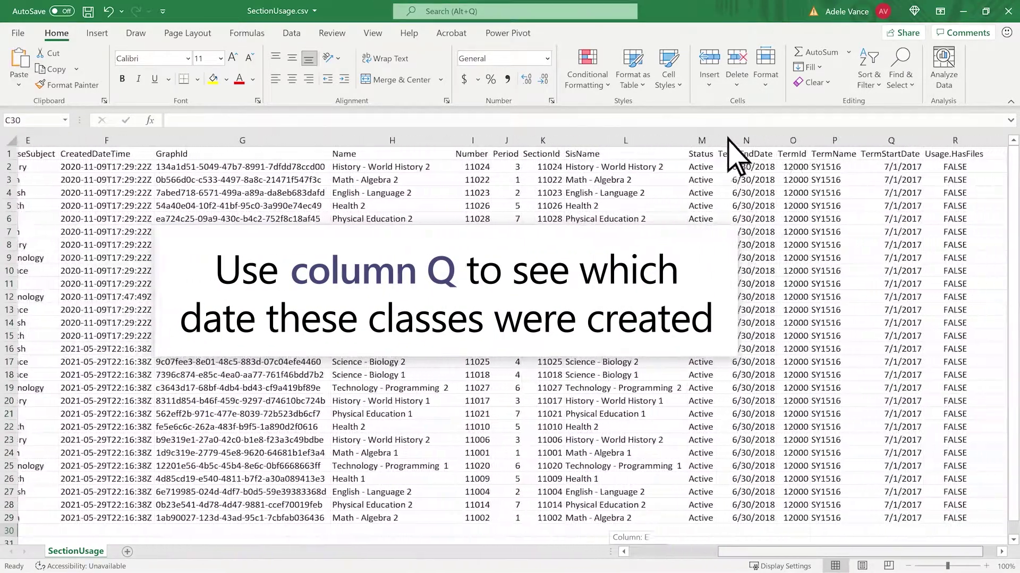
{"action": "left_click", "coordinate": [828, 140]}
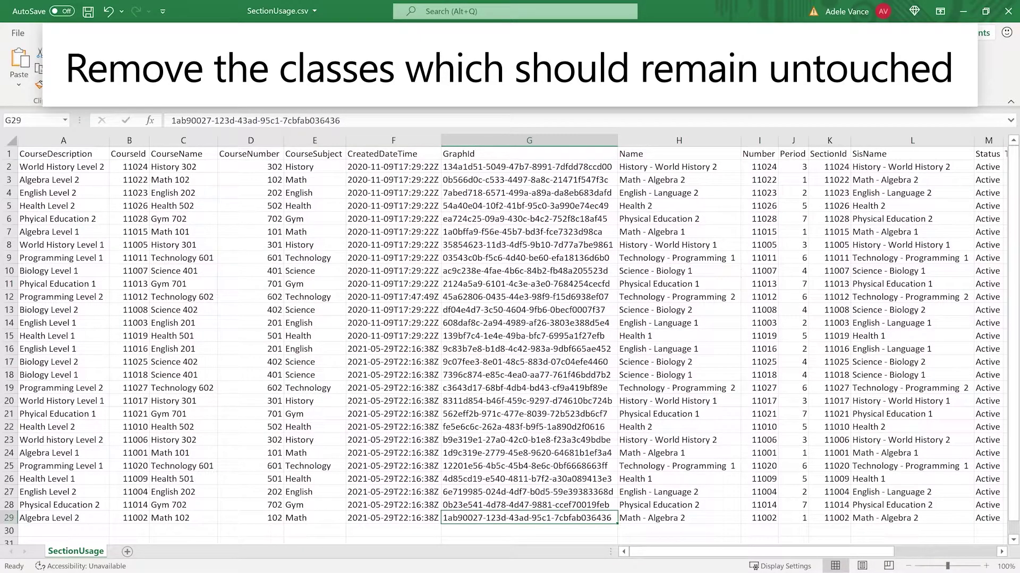
Delete rows 20–29, the classes created on 2021-05-29, from the report
{"action": "left_click_drag", "start_coordinate": [10, 401], "coordinate": [7, 519]}
{"action": "right_click", "coordinate": [9, 467]}
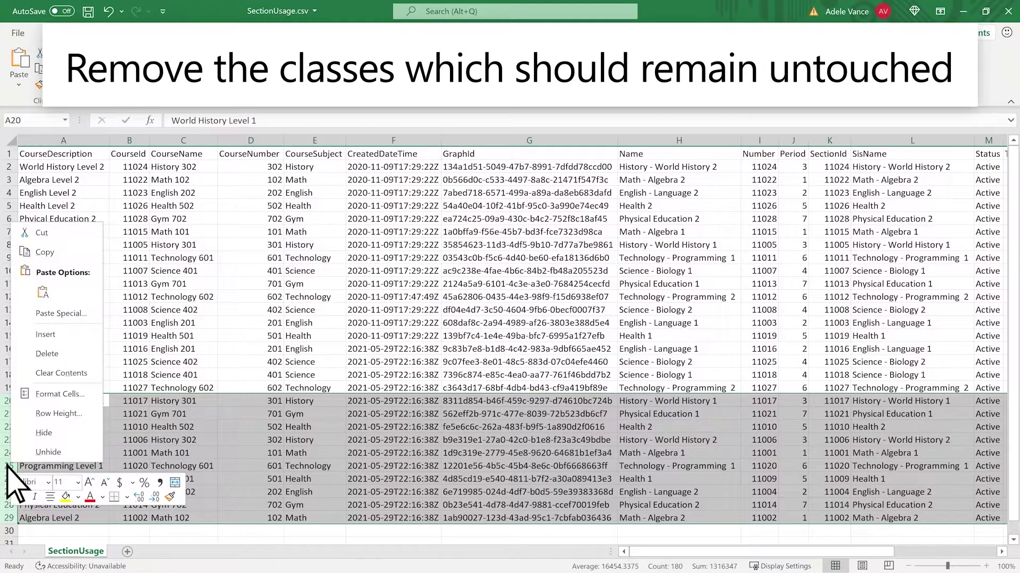
{"action": "left_click", "coordinate": [32, 354]}
{"action": "key", "text": "Down"}
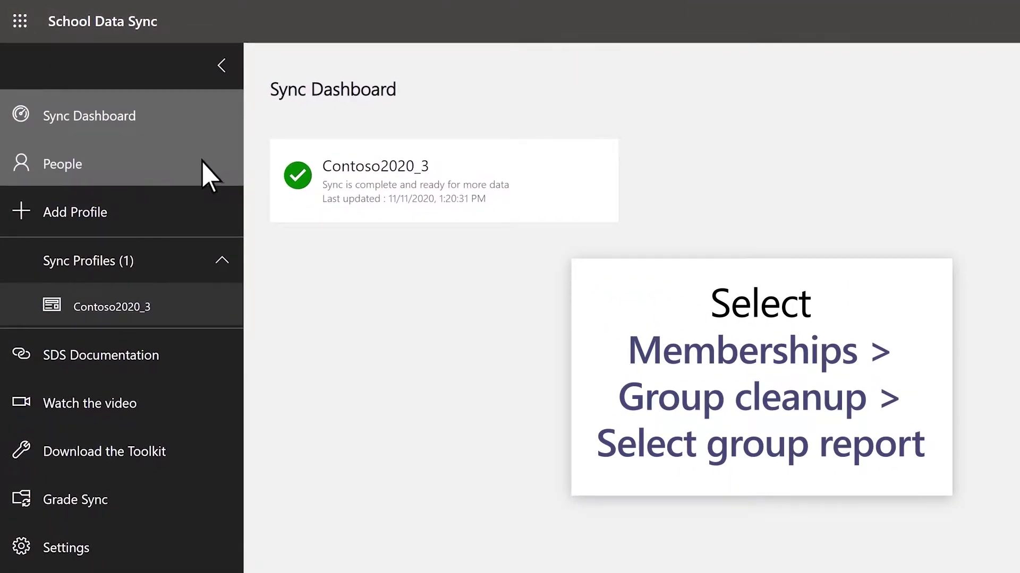
Open Group cleanup under People > Memberships and attach SectionUsage.csv as the group report file
{"action": "left_click", "coordinate": [202, 161]}
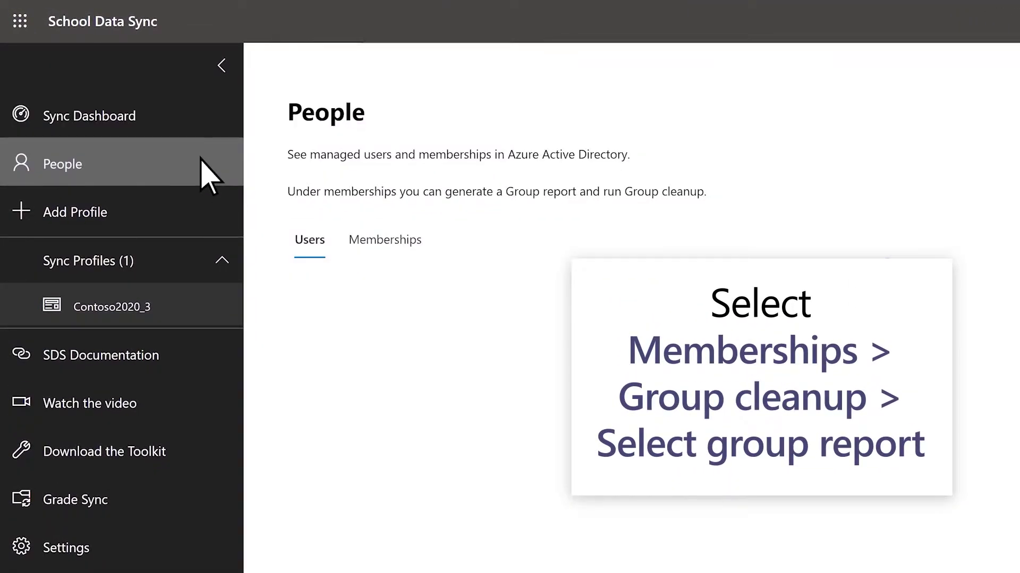
{"action": "left_click", "coordinate": [385, 240]}
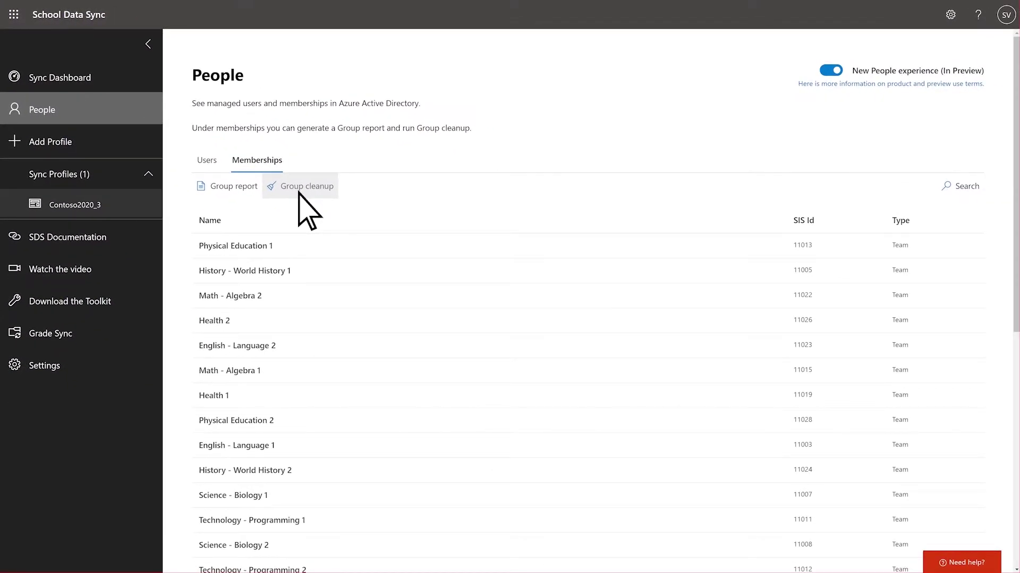
{"action": "left_click", "coordinate": [299, 193]}
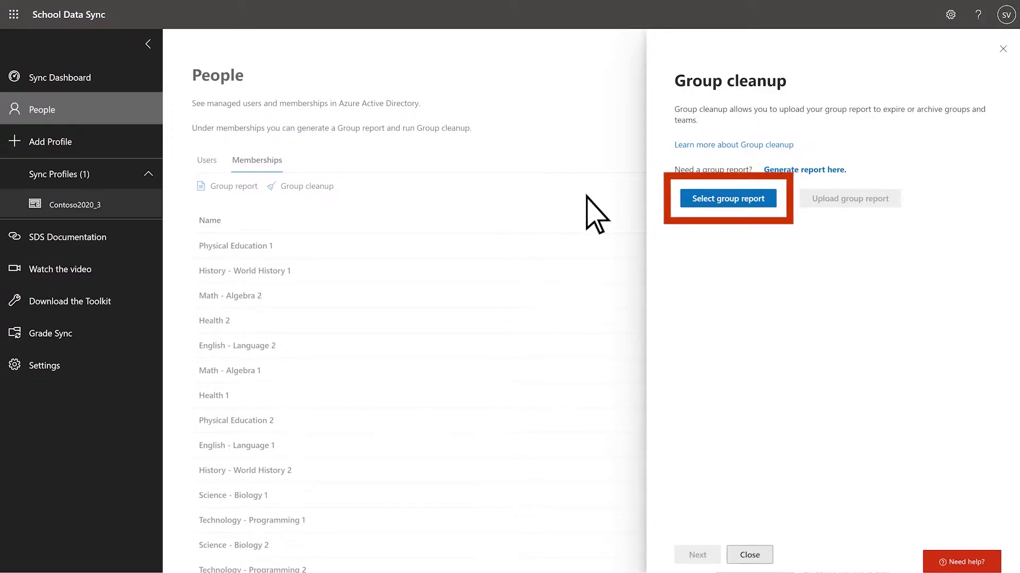
{"action": "left_click", "coordinate": [687, 198]}
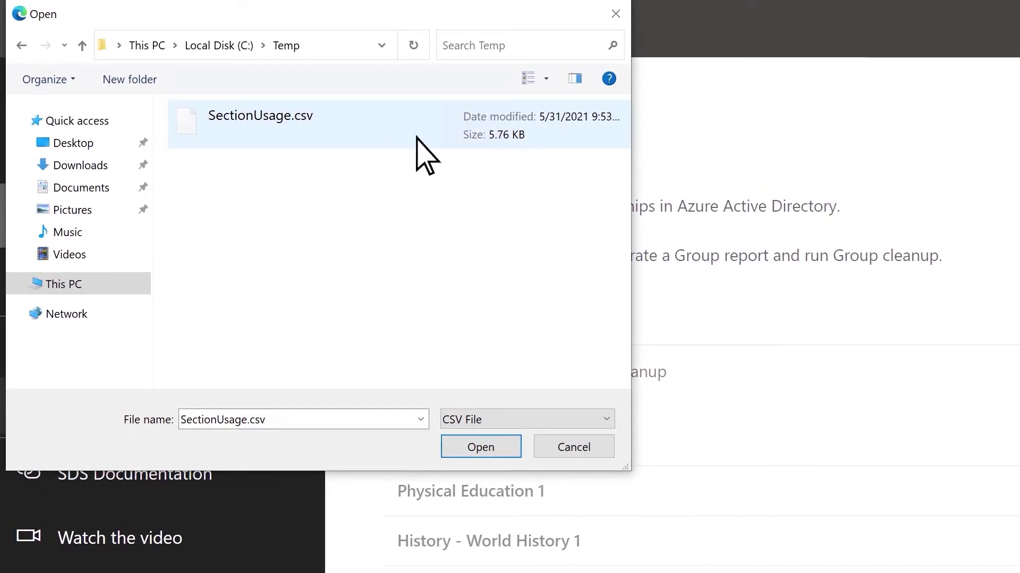
{"action": "left_click", "coordinate": [419, 141]}
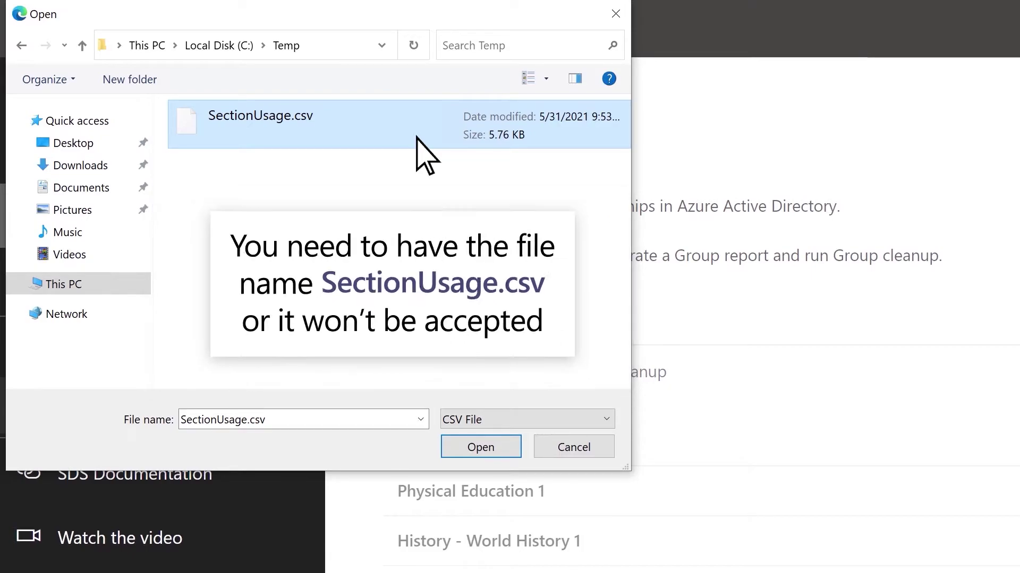
{"action": "left_click", "coordinate": [511, 454]}
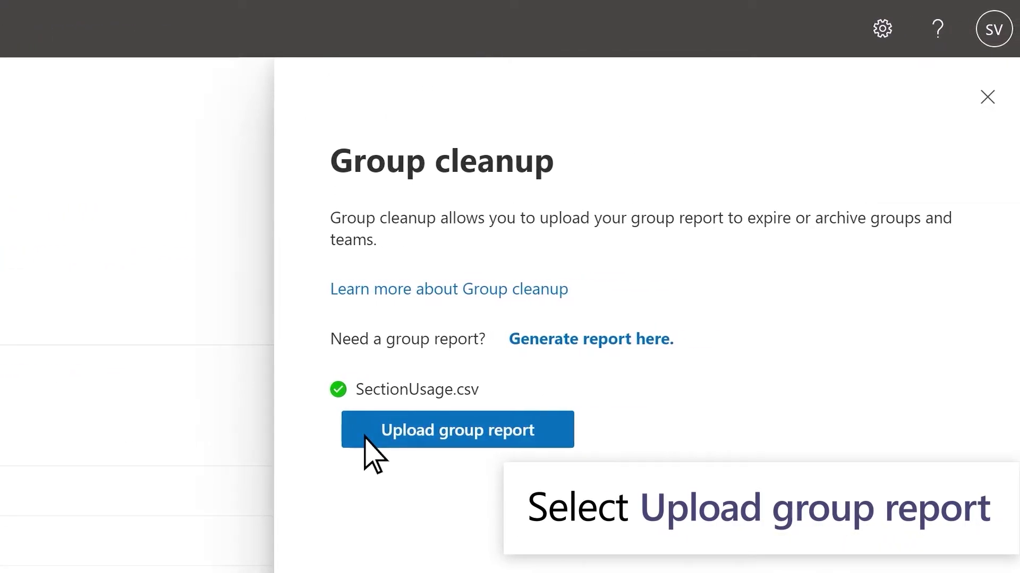
Upload the group report and choose Mark group expired as the cleanup action
{"action": "left_click", "coordinate": [366, 438]}
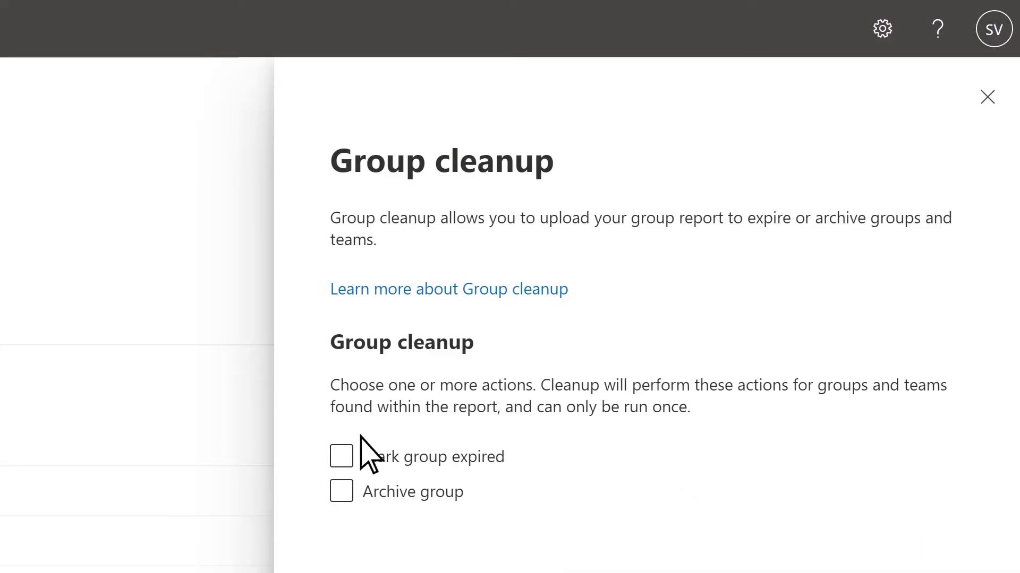
{"action": "left_click", "coordinate": [341, 458]}
{"action": "left_click", "coordinate": [341, 458]}
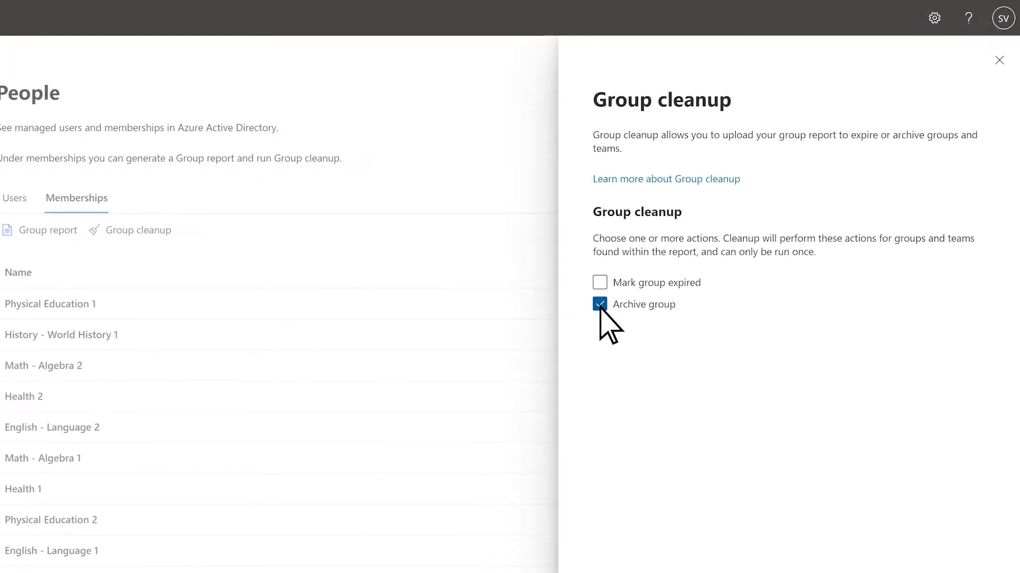
{"action": "left_click", "coordinate": [525, 359]}
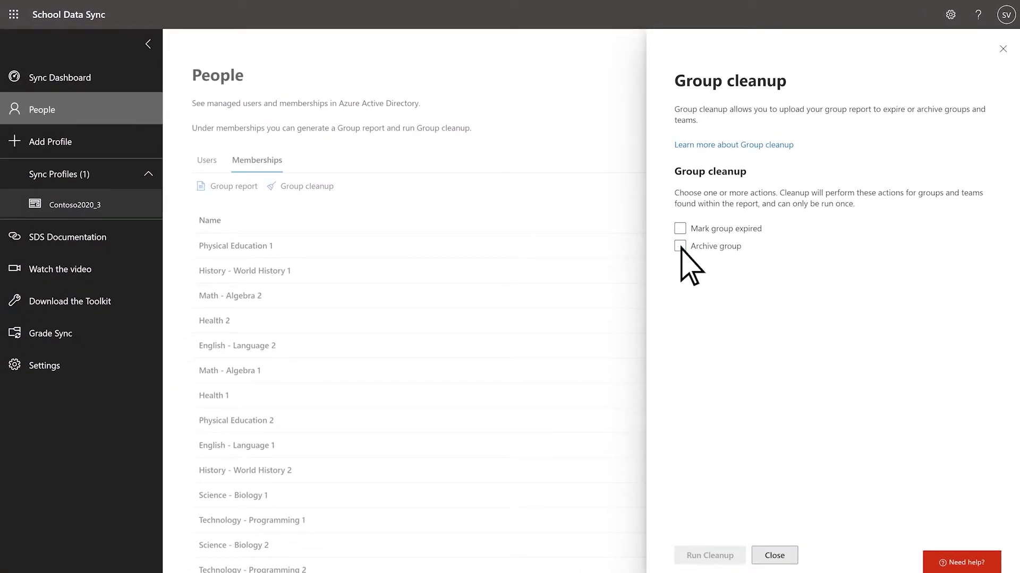
{"action": "left_click", "coordinate": [680, 229]}
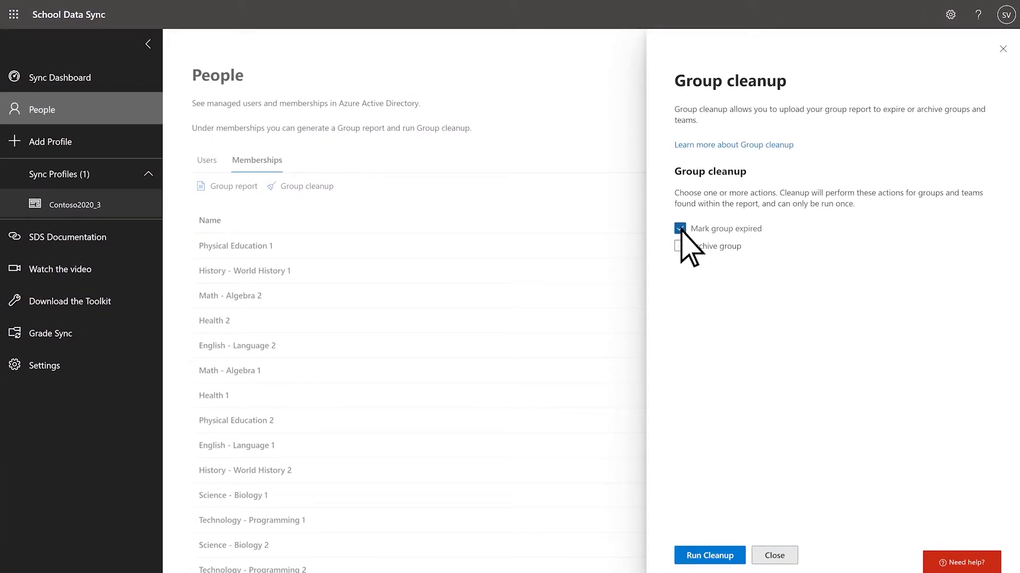
Run the expiry cleanup, close the panel, and reopen Group cleanup
{"action": "left_click", "coordinate": [710, 556]}
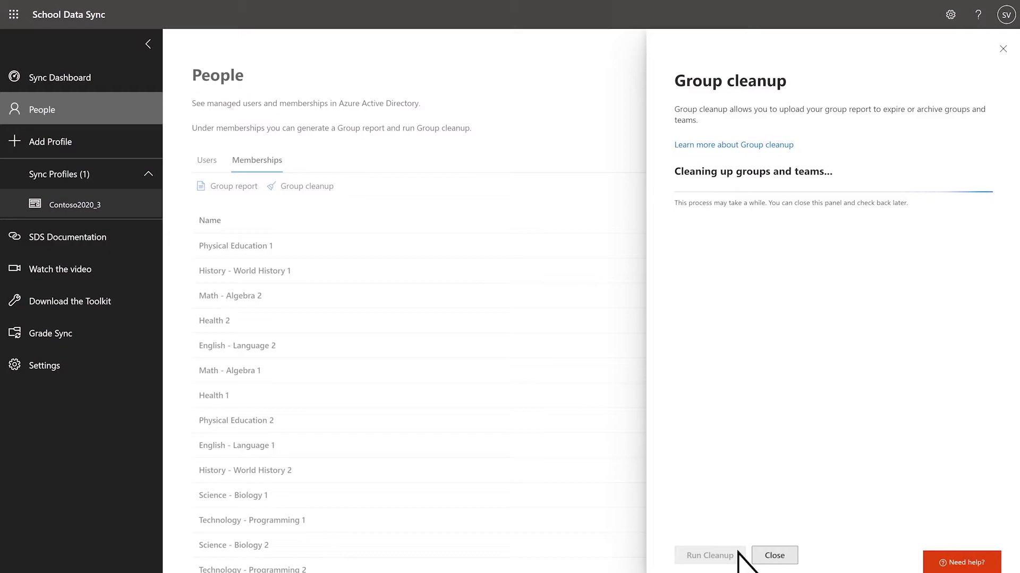
{"action": "left_click", "coordinate": [768, 558]}
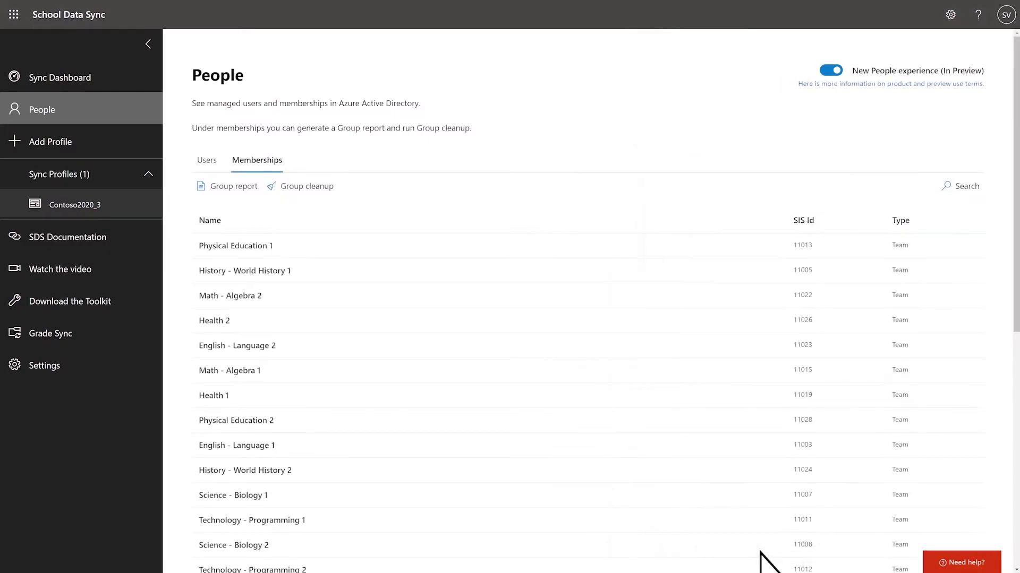
{"action": "left_click", "coordinate": [302, 191]}
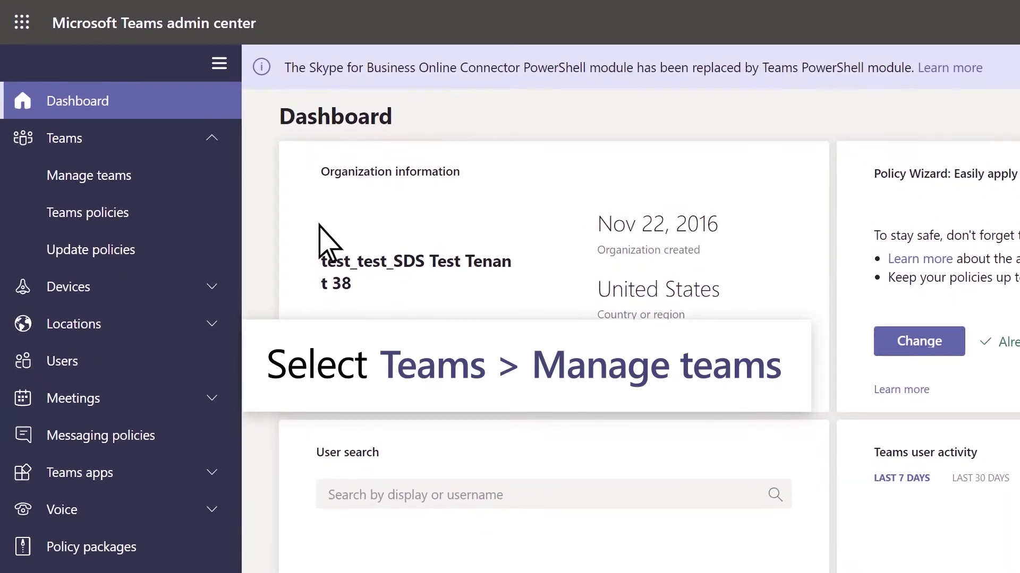
In Manage teams, select the first five teams: physical education, history, math, Exp0621_Health 2, English
{"action": "left_click", "coordinate": [198, 178]}
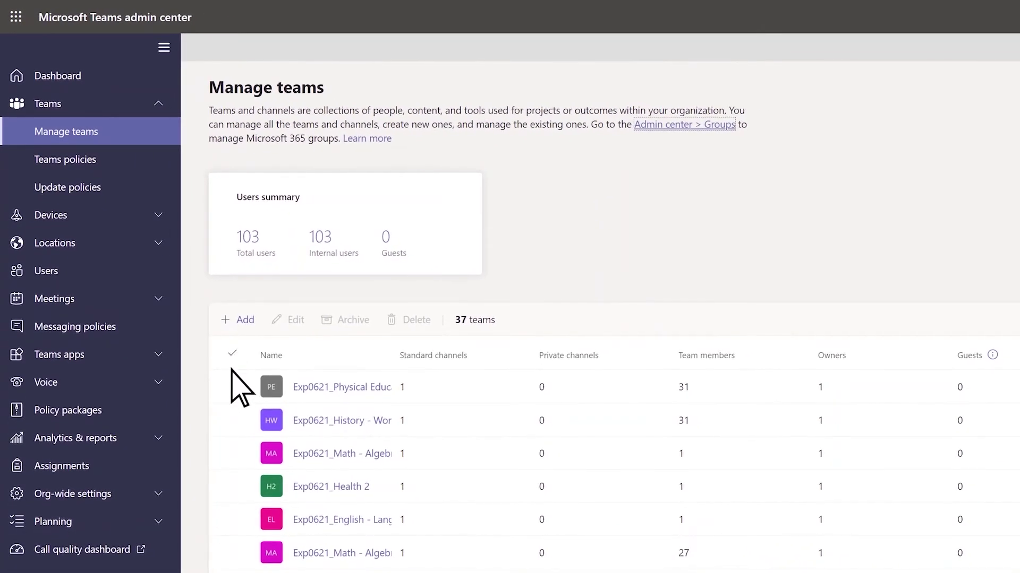
{"action": "left_click", "coordinate": [232, 384]}
{"action": "left_click", "coordinate": [232, 420]}
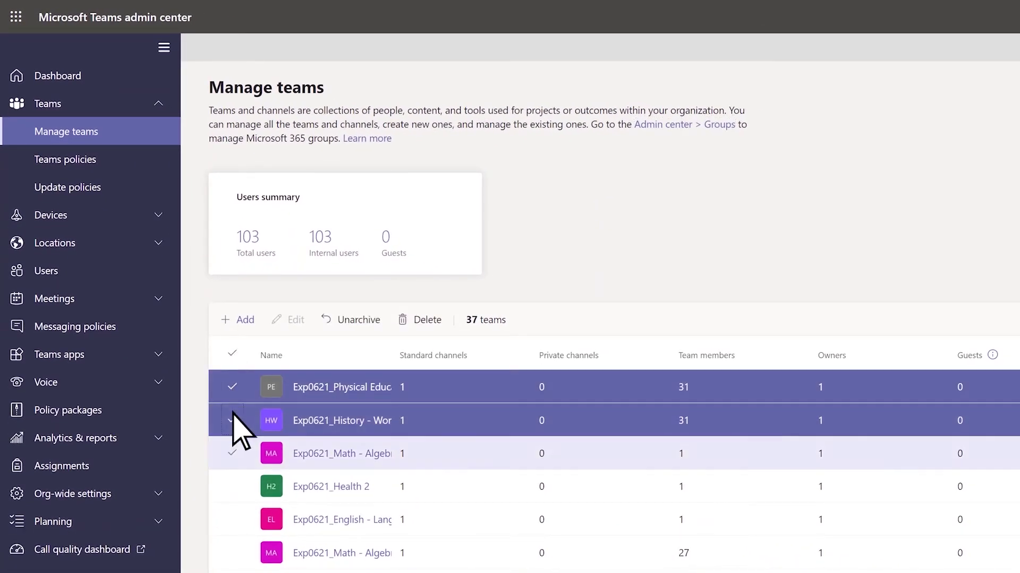
{"action": "left_click", "coordinate": [233, 453]}
{"action": "left_click", "coordinate": [232, 487]}
{"action": "left_click", "coordinate": [232, 519]}
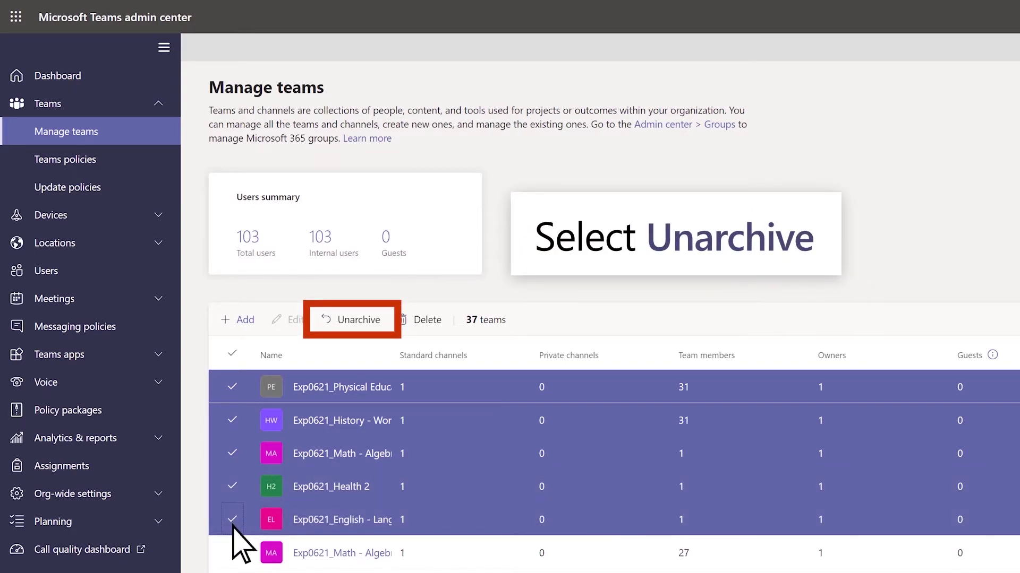